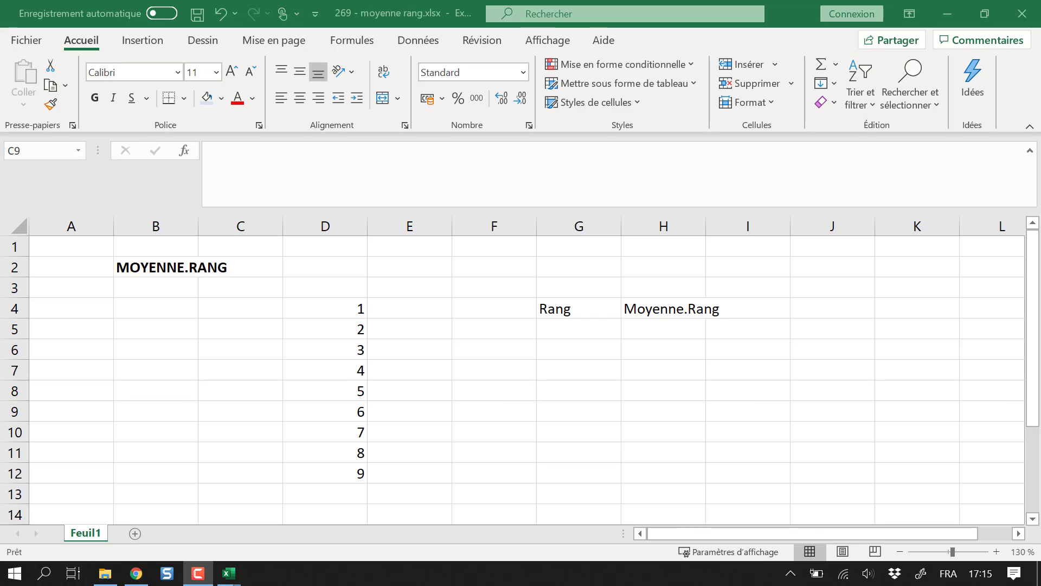
left_click(173, 349)
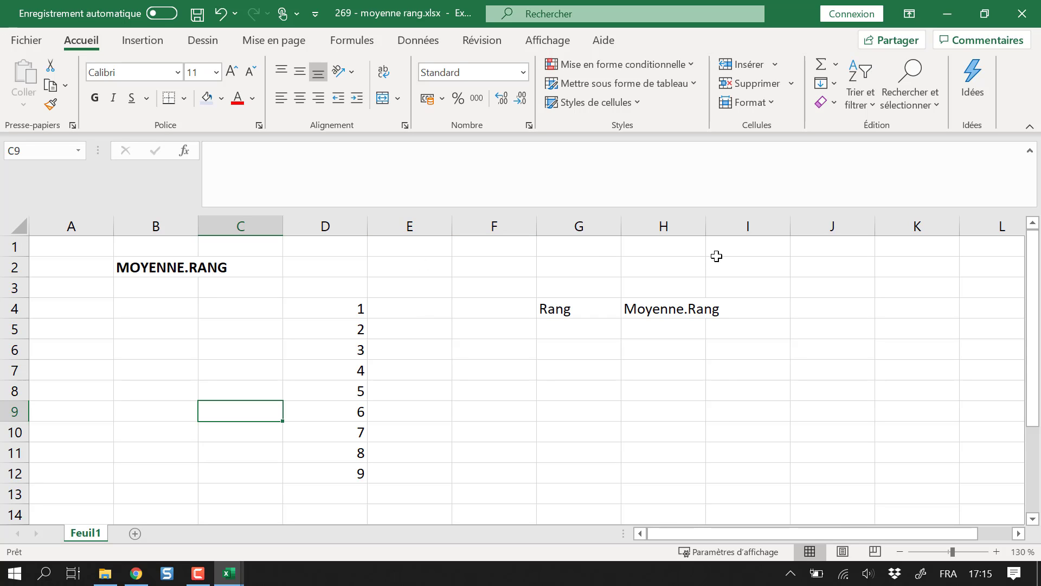
key("Right")
key("Right")
key("Right")
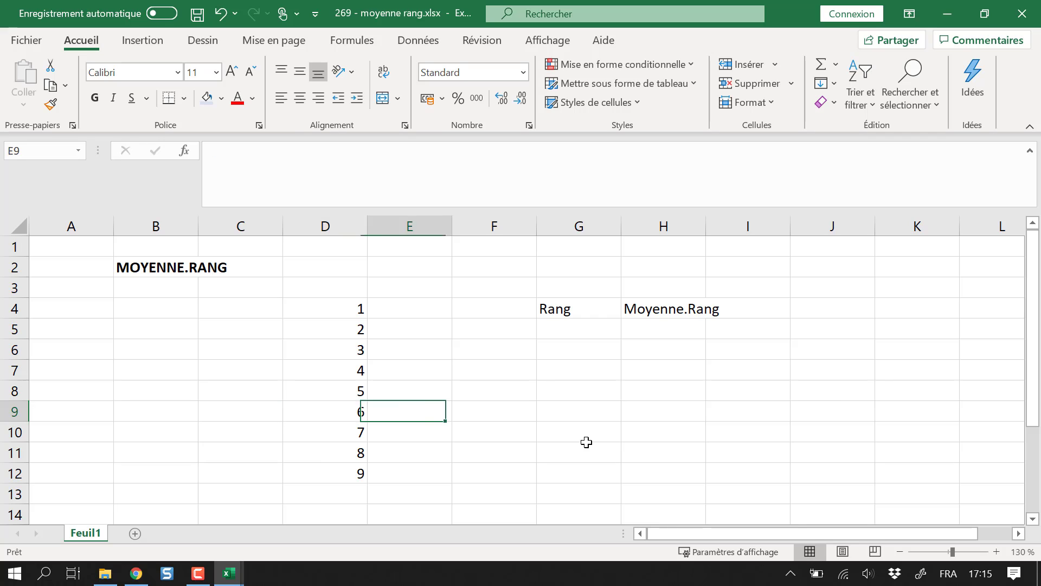
key("Up")
key("Up")
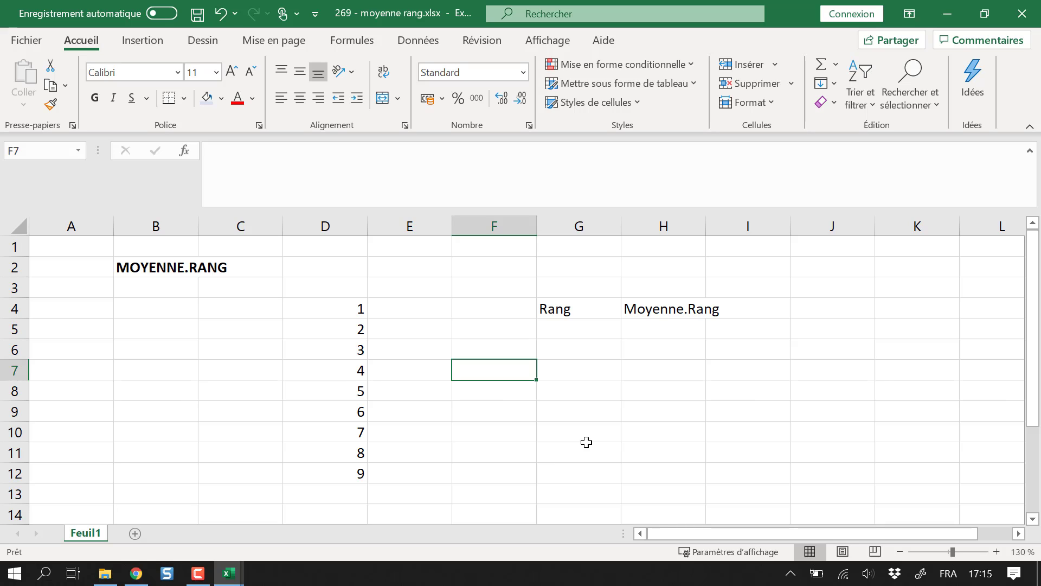
left_click(249, 377)
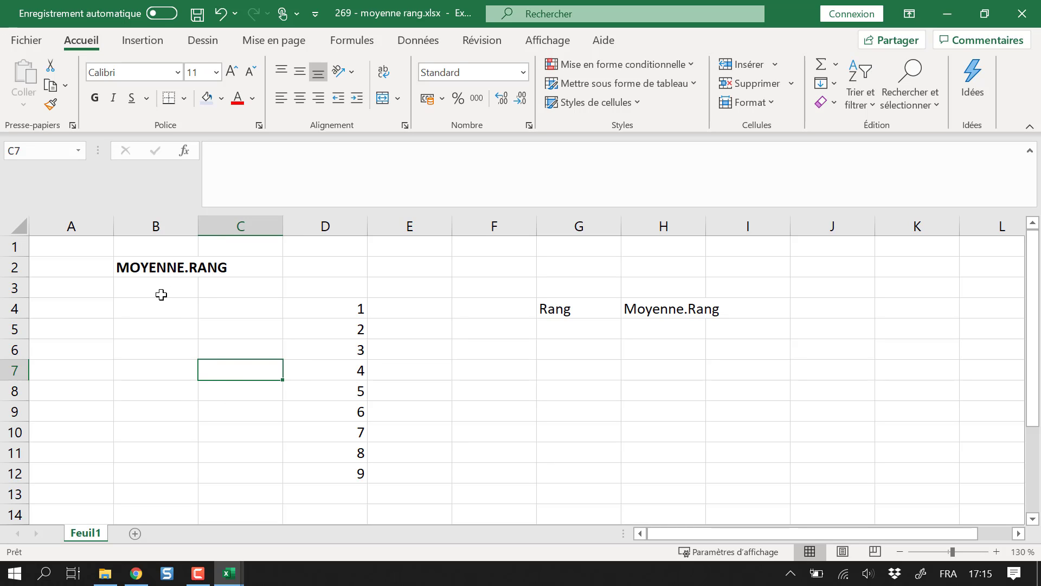
left_click(165, 288)
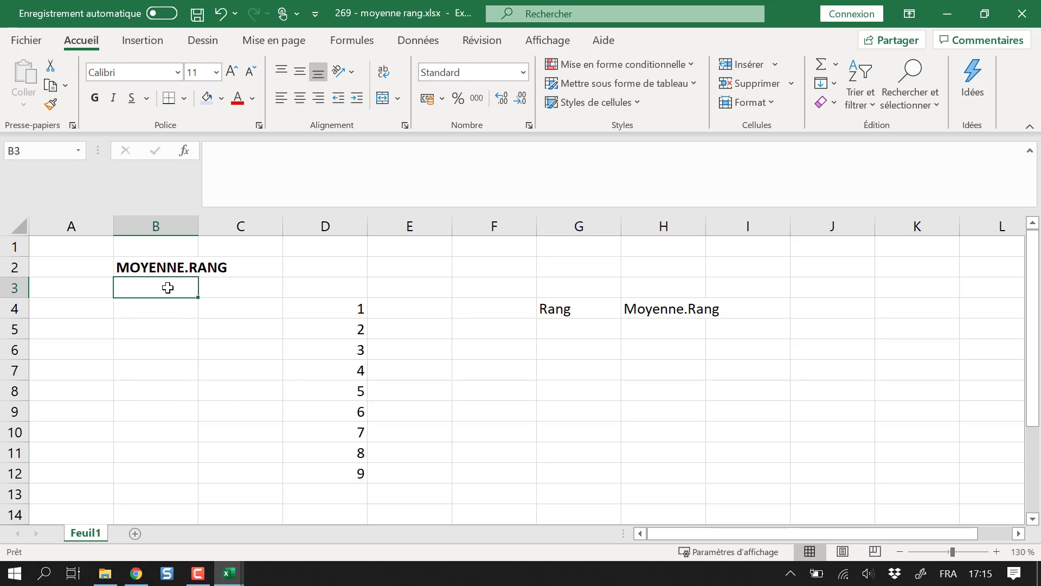
key("Up")
key("Down")
key("Down")
key("Up")
key("Up")
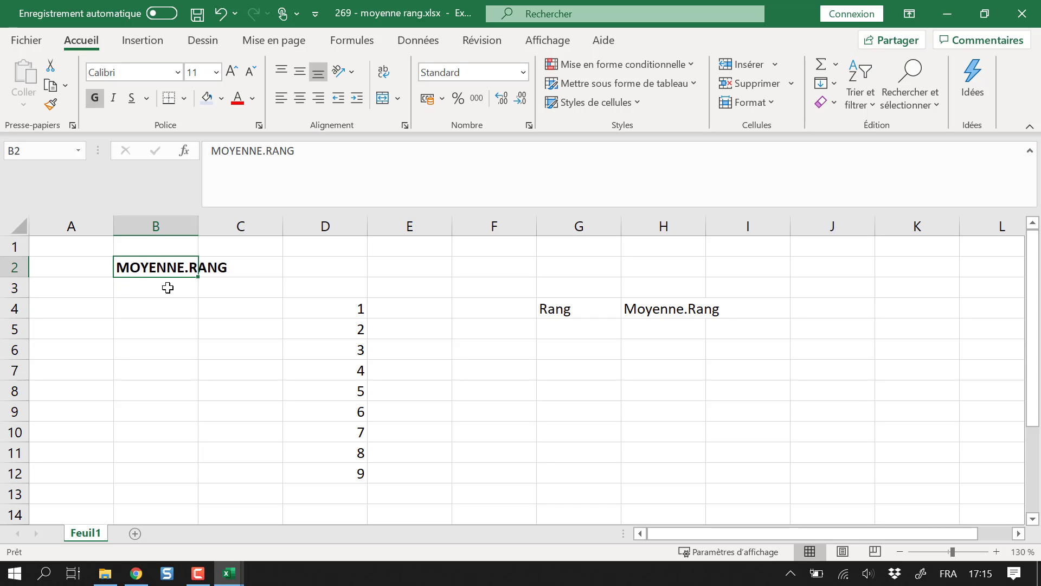
key("Down")
key("Down")
key("Up")
key("Up")
key("Right")
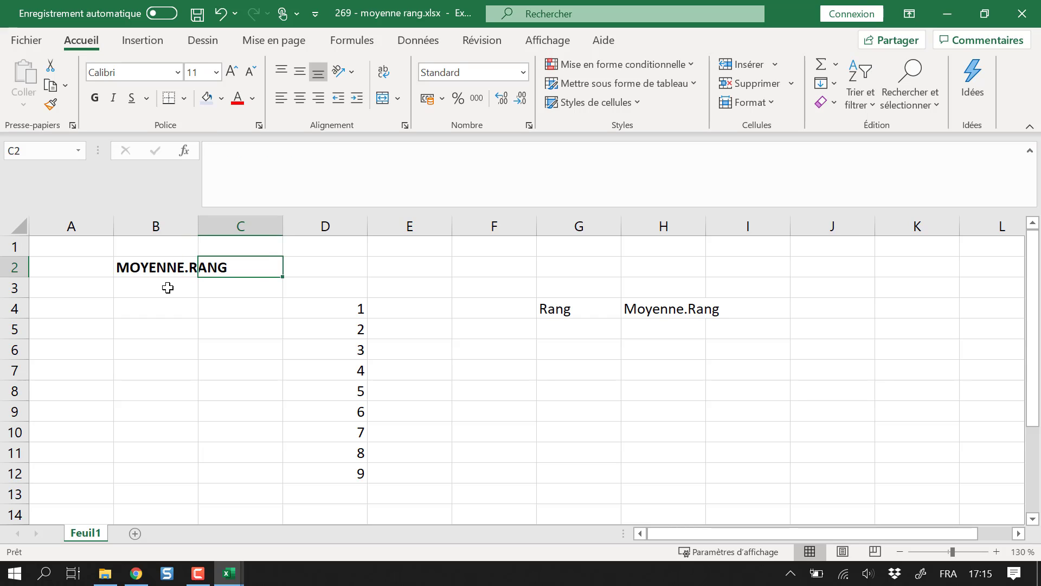
key("Right")
key("Left")
key("Left")
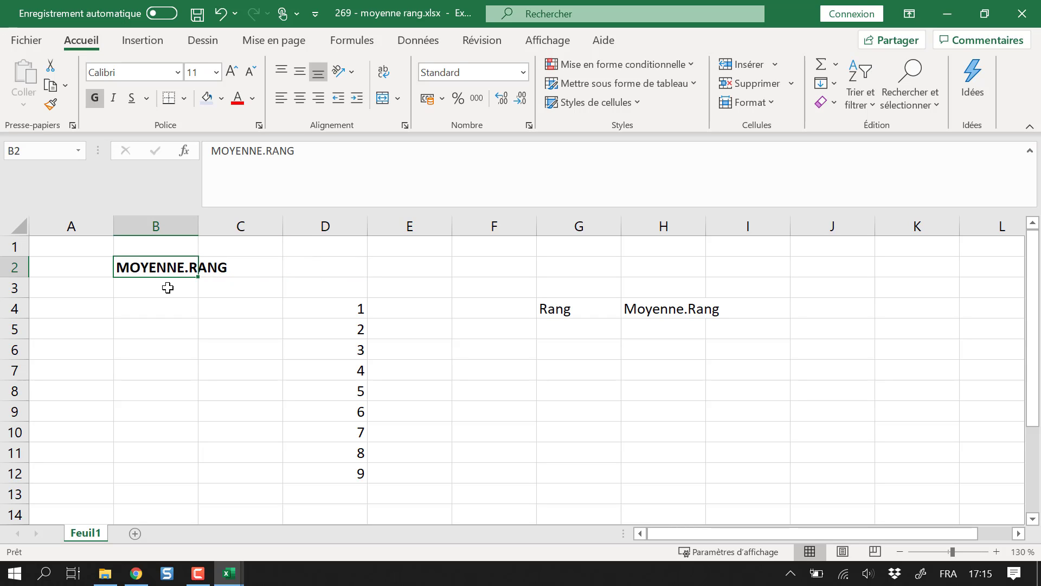
left_click(559, 330)
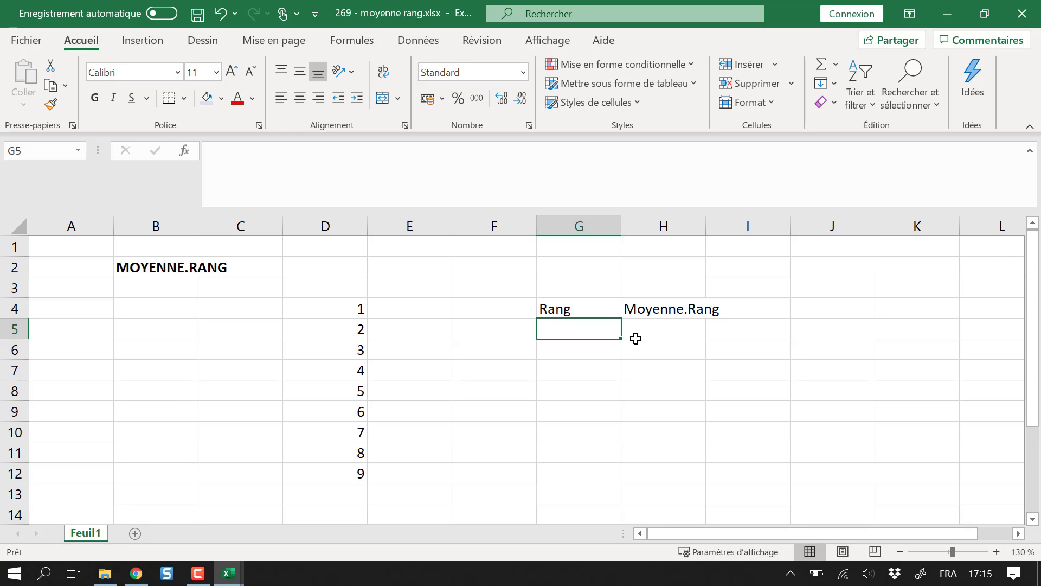
left_click_drag(436, 400, 412, 415)
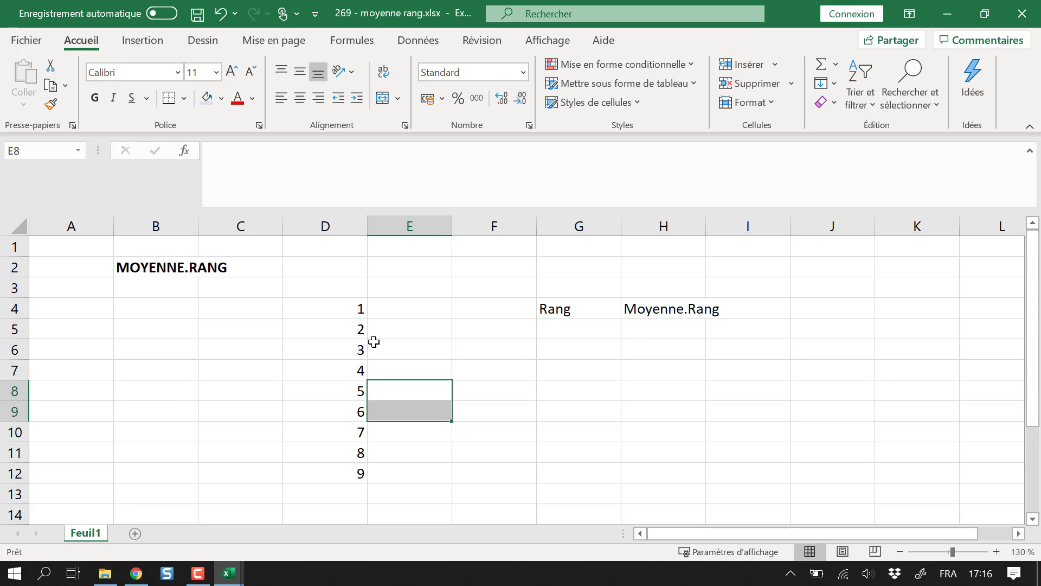
left_click_drag(344, 306, 343, 473)
left_click(633, 382)
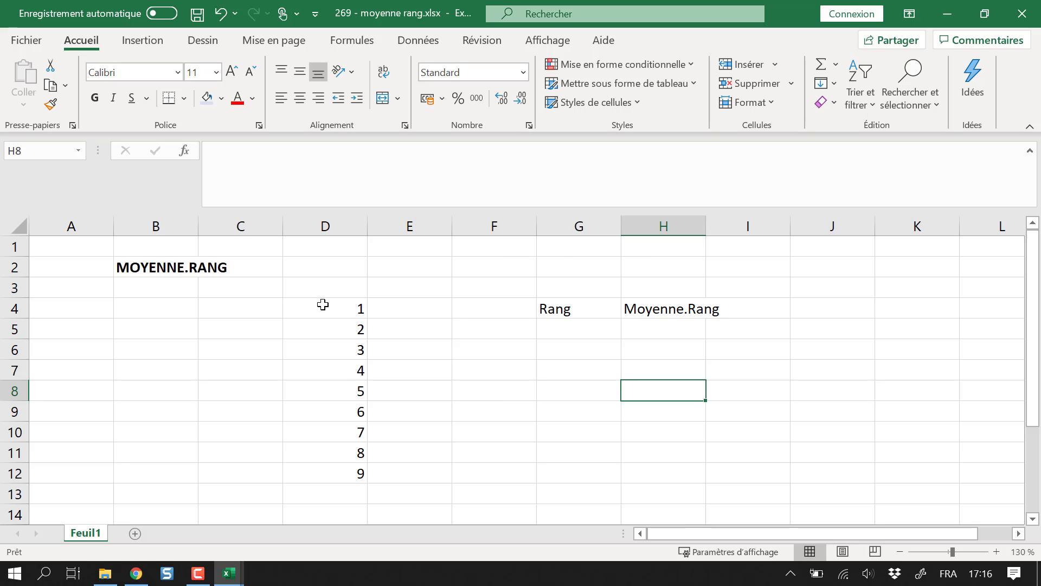
left_click_drag(323, 304, 343, 492)
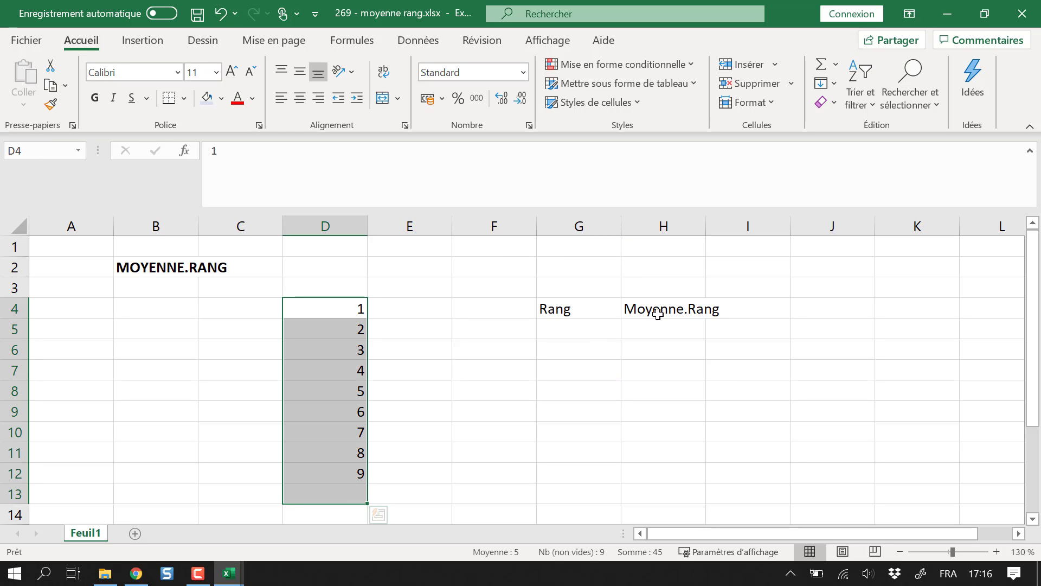
left_click(690, 325)
- Enter the value 3 in cell F5 as the number to rank
left_click(516, 323)
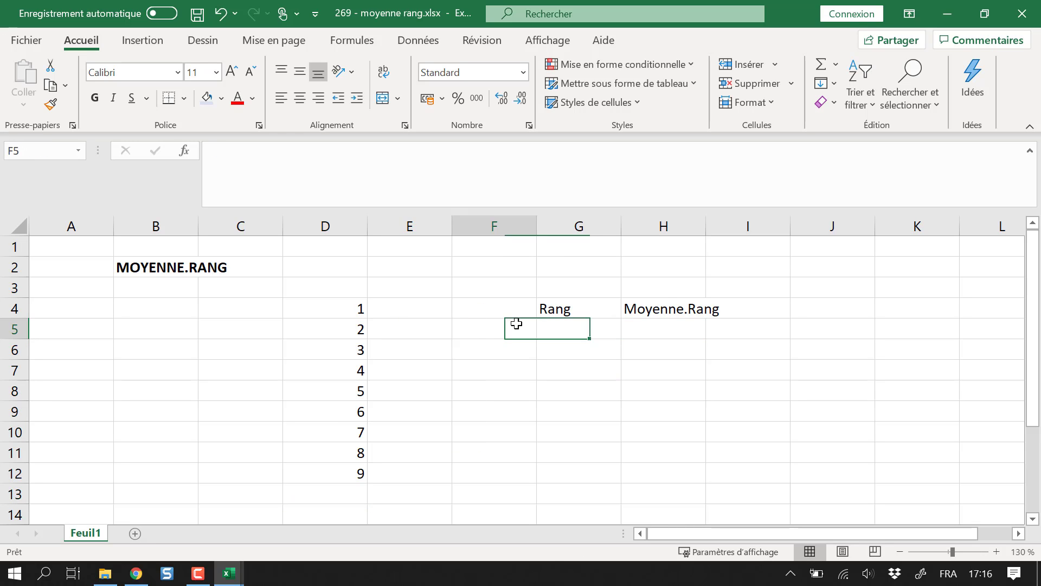
left_click(593, 329)
key("Left")
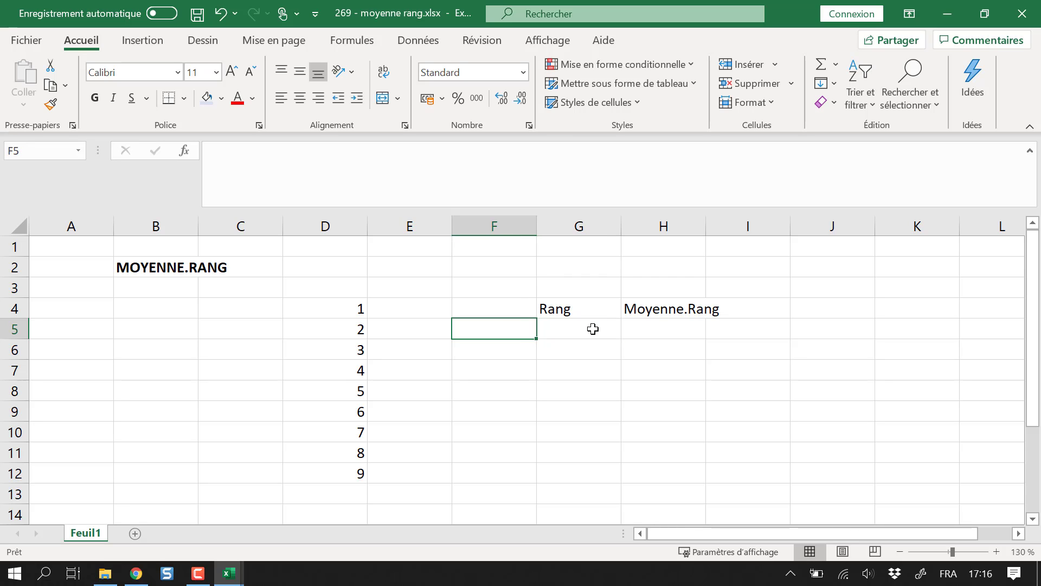
type("3")
key("Return")
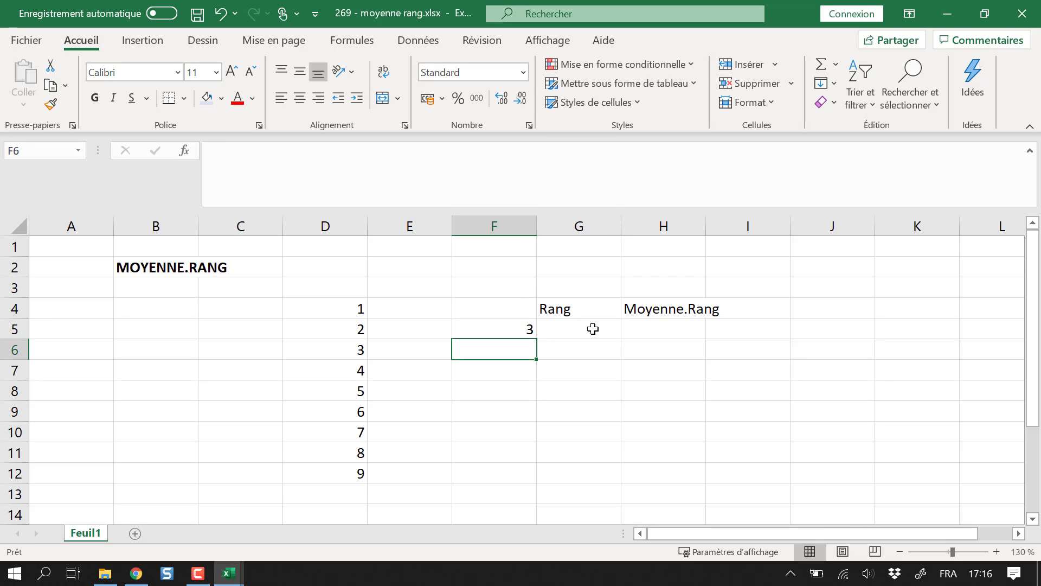
- Enter a RANG formula in G5 that ranks F5 within D4:D12, leaving the order argument empty
left_click(592, 329)
type("=rang(")
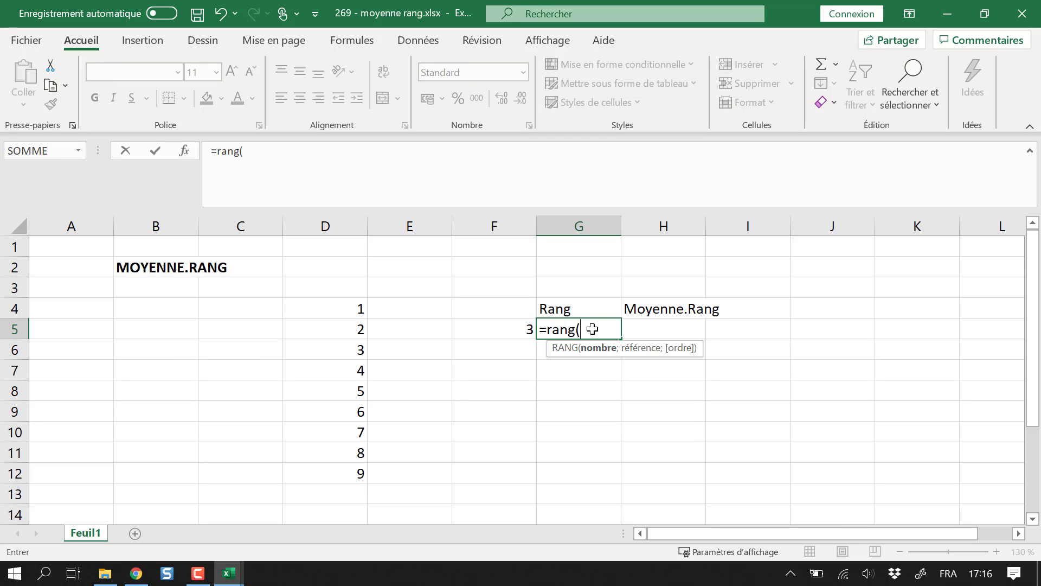
key("Left")
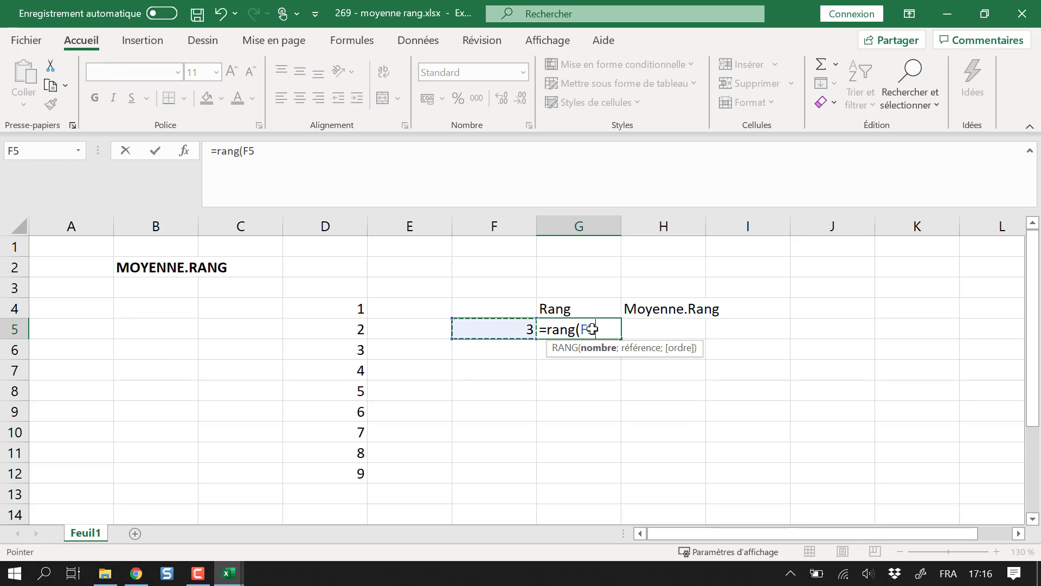
type(";")
left_click_drag(351, 309, 344, 472)
type(";")
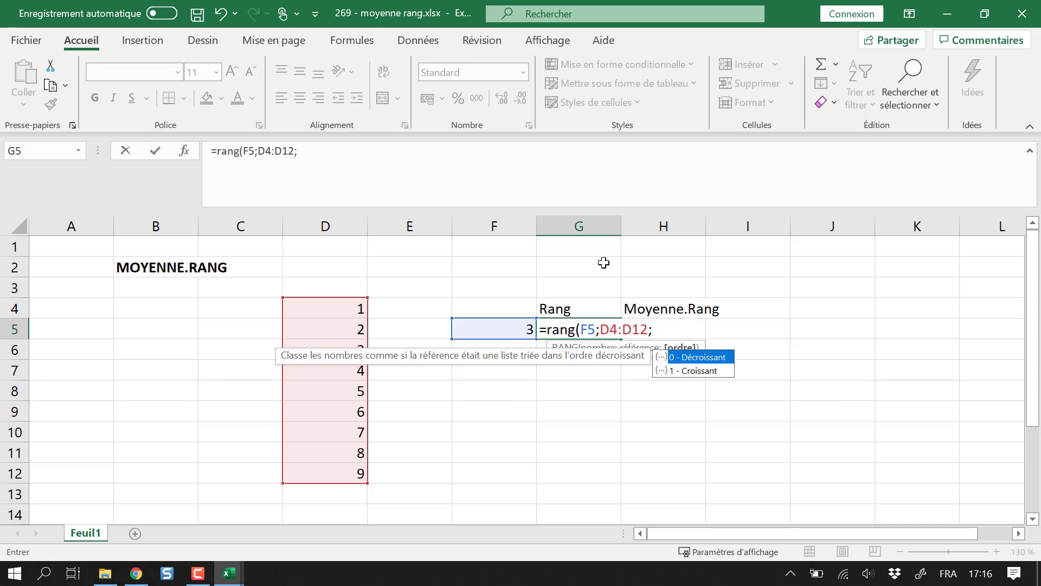
key("Down")
key("Up")
key("Down")
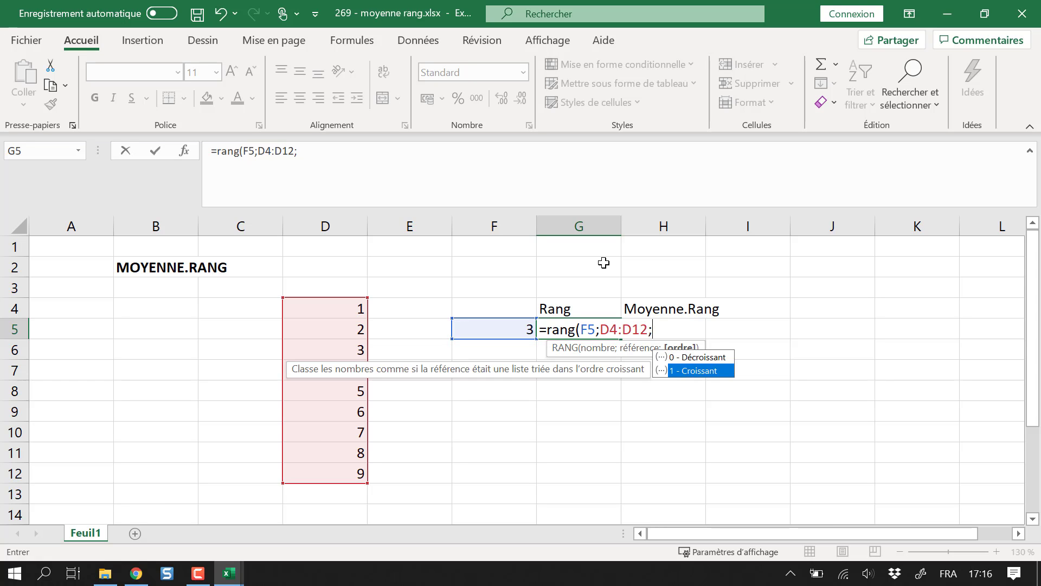
key("Return")
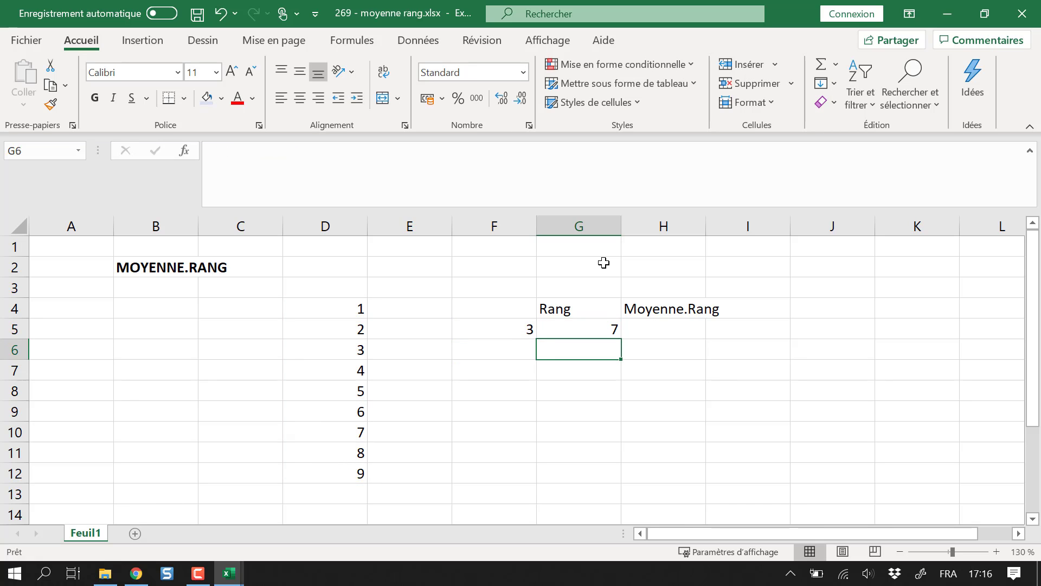
- Set the order argument of the RANG formula in G5 to 1 for ascending ranking
left_click(584, 327)
double_click(586, 328)
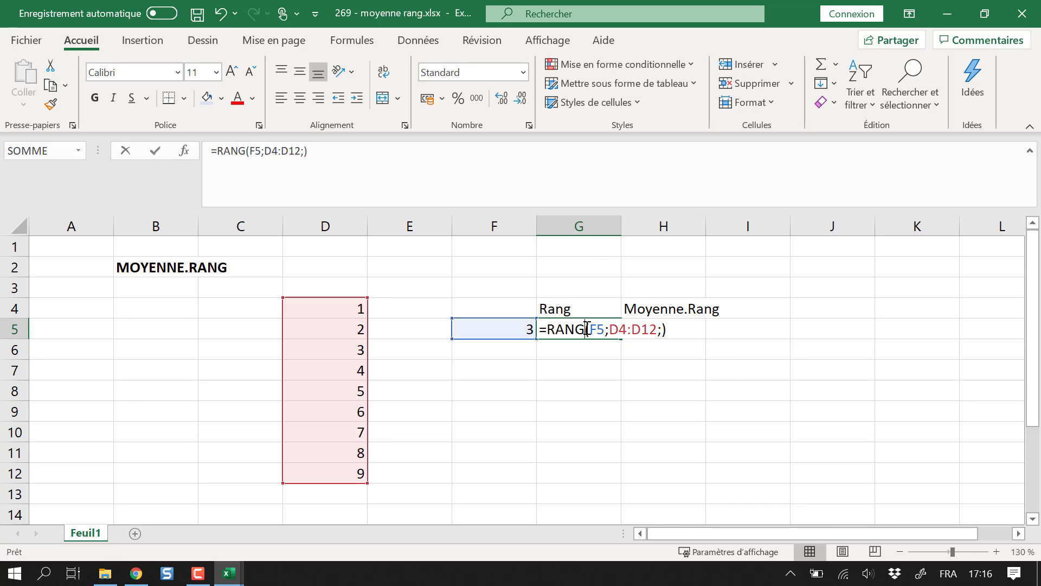
left_click(666, 330)
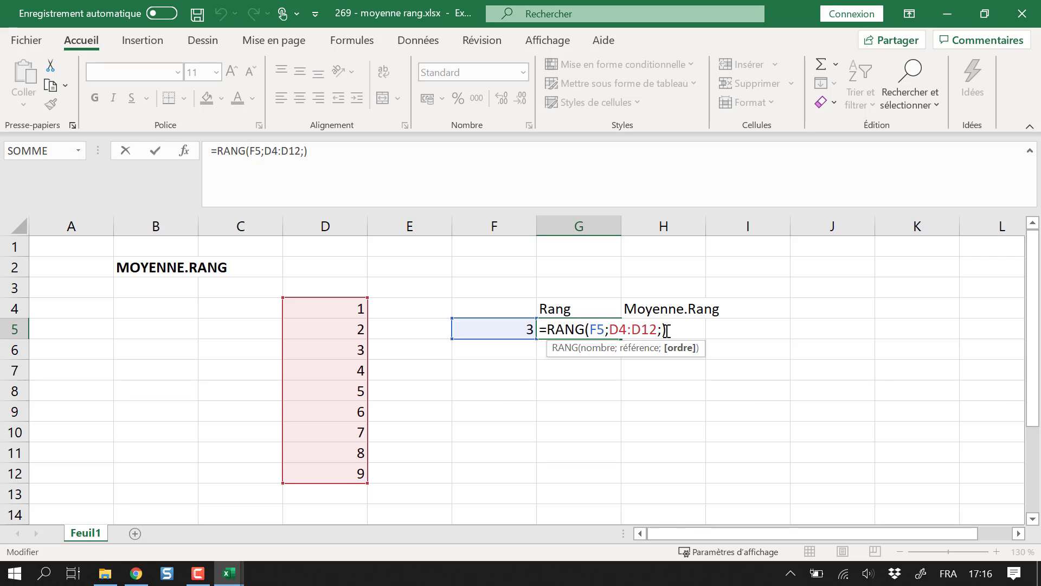
type("1")
key("Down")
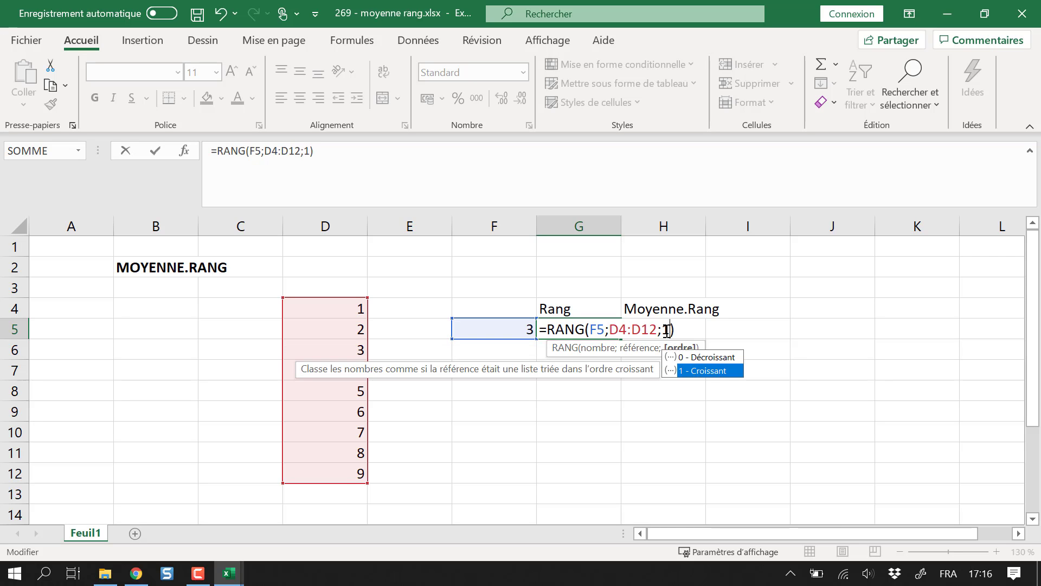
key("Return")
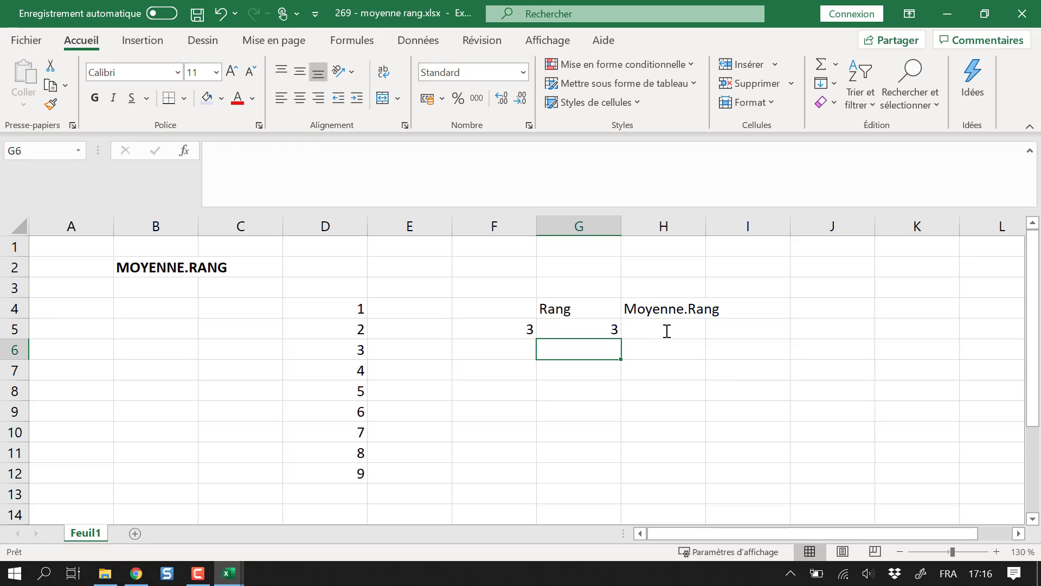
left_click(607, 334)
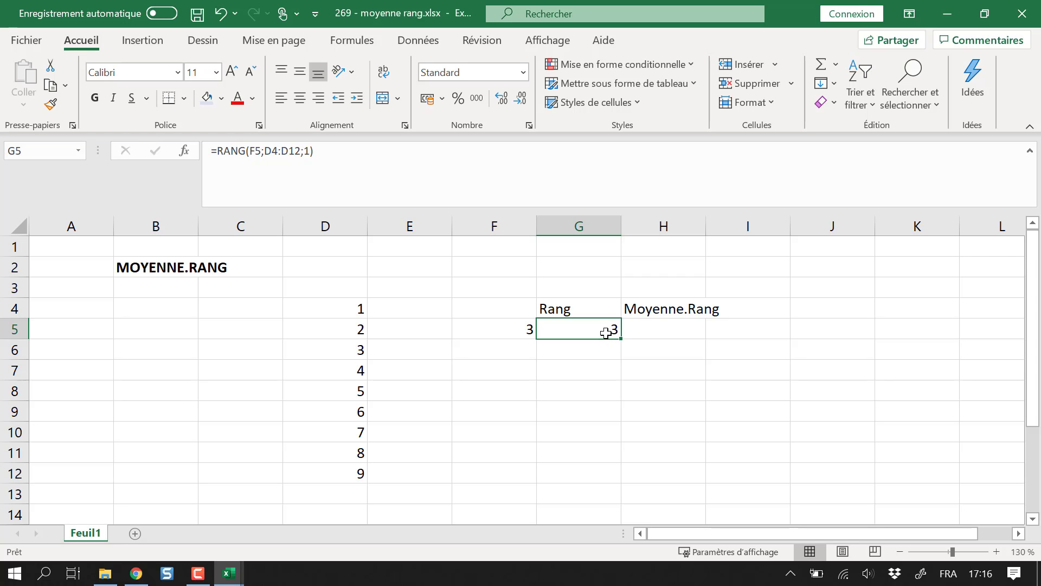
left_click_drag(353, 308, 339, 494)
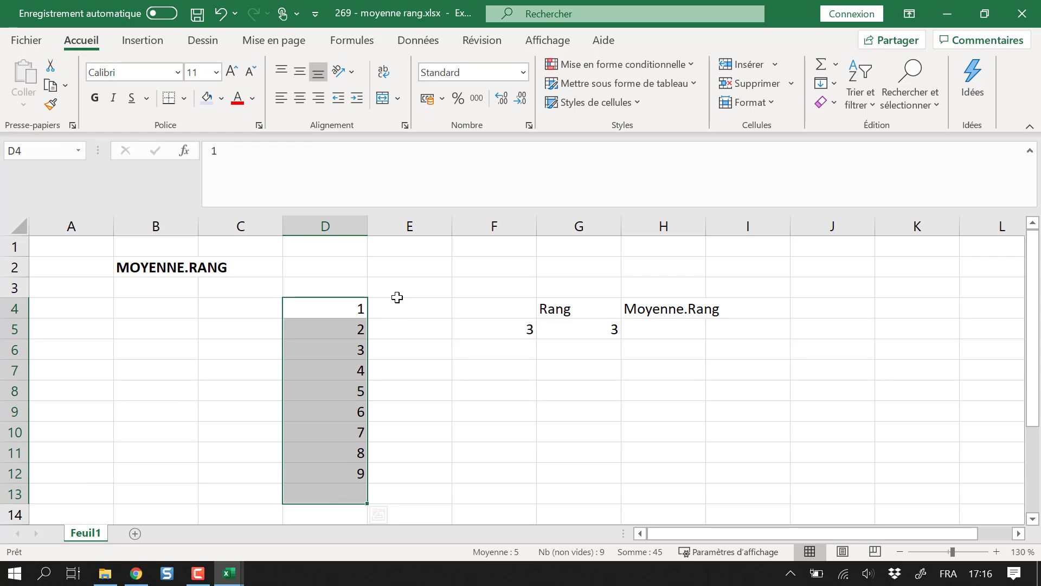
left_click(438, 347)
- Enter the formula =MOYENNE.RANG(F5;D4:D12;1) in H5 to rank the value in ascending order
left_click(666, 333)
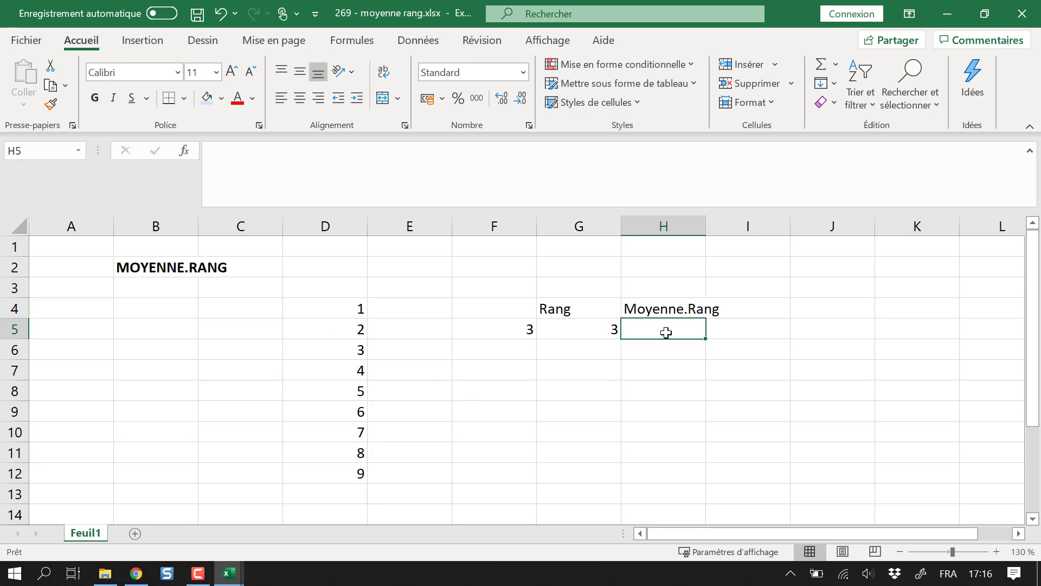
type("=moy")
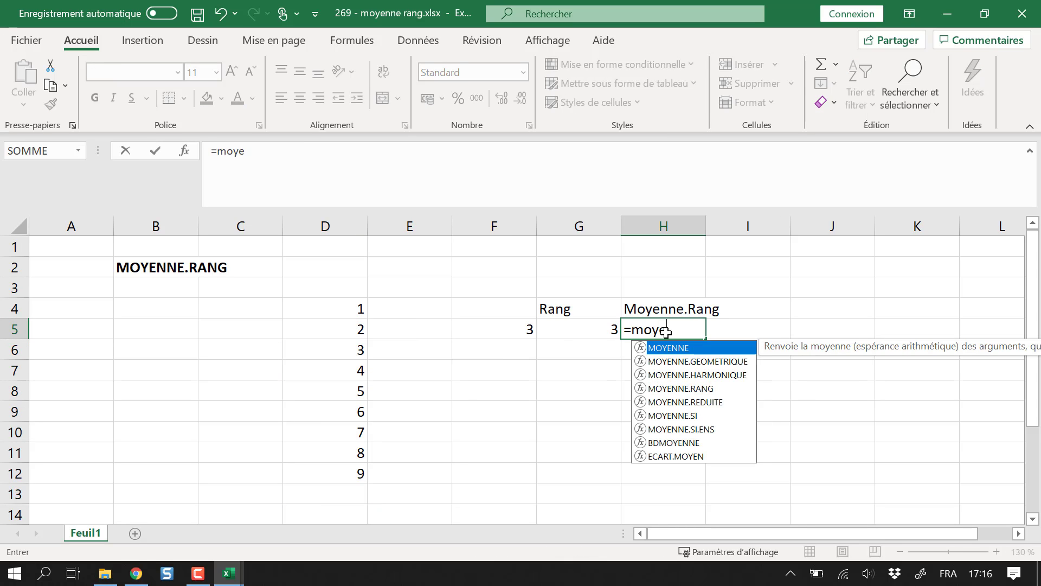
type("e")
key("Down")
key("Down")
key("Down")
key("Tab")
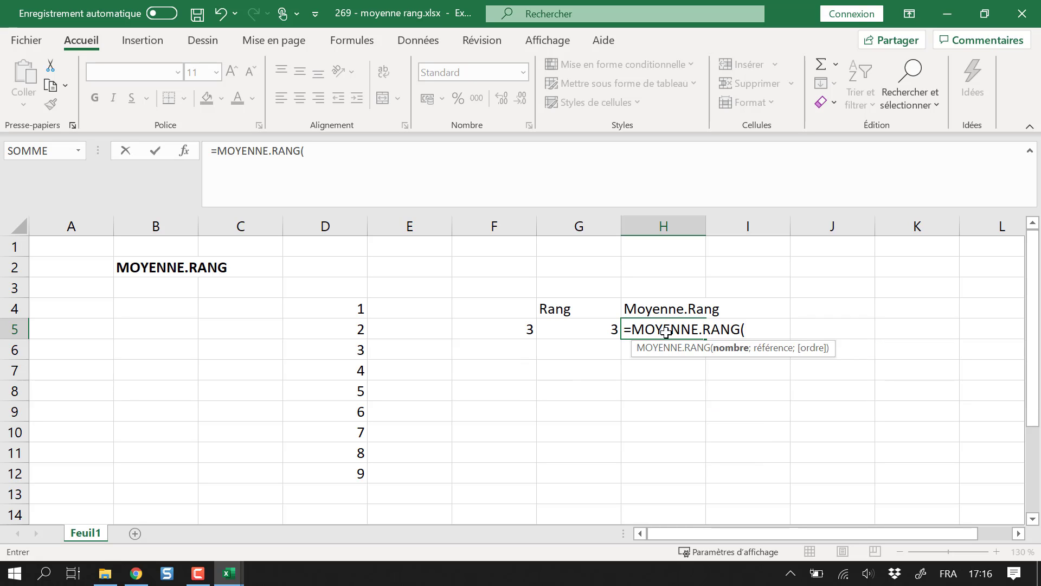
left_click(515, 333)
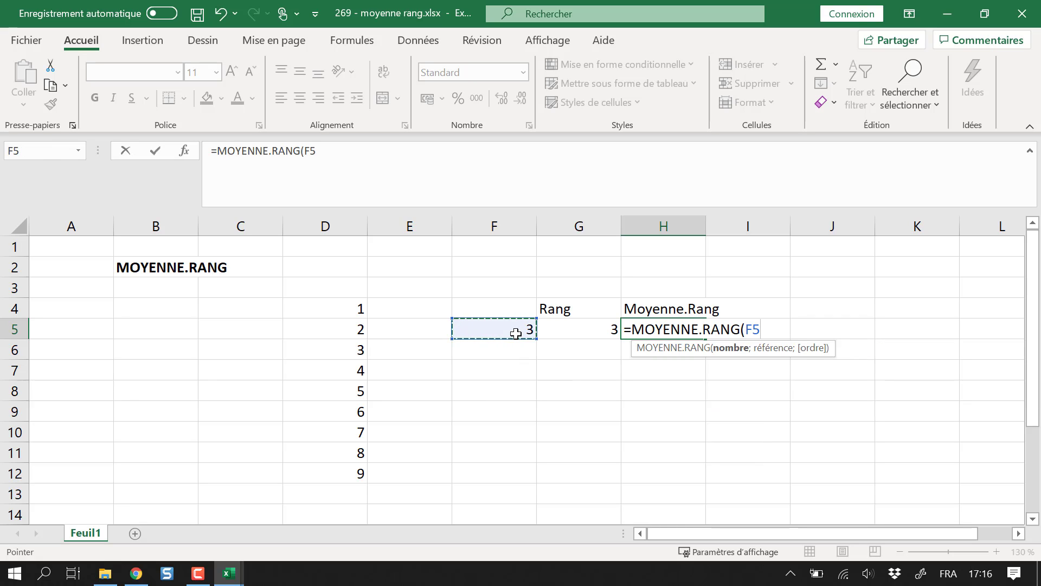
type(";")
left_click_drag(362, 309, 357, 473)
type(";")
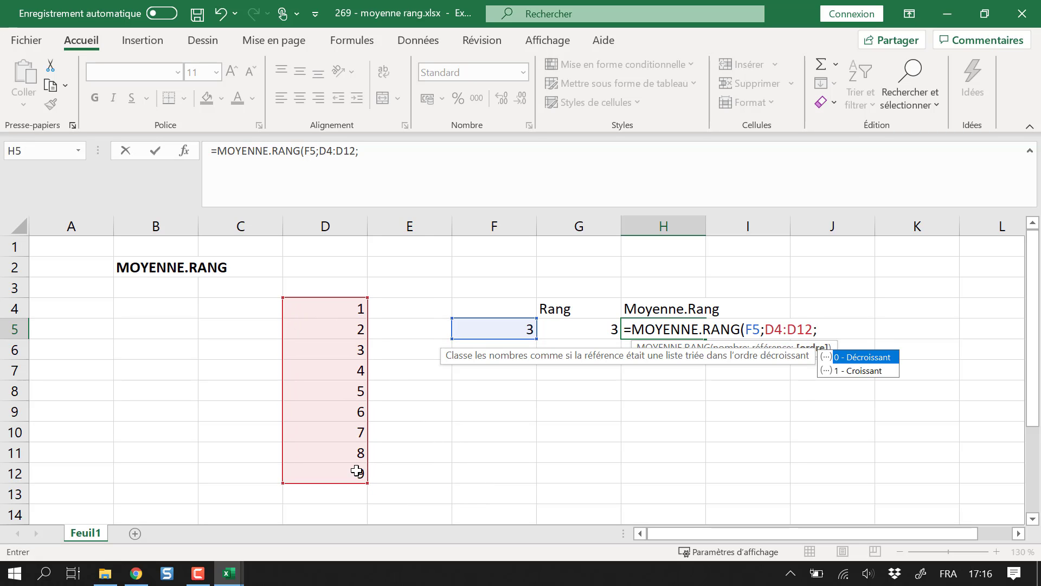
key("End")
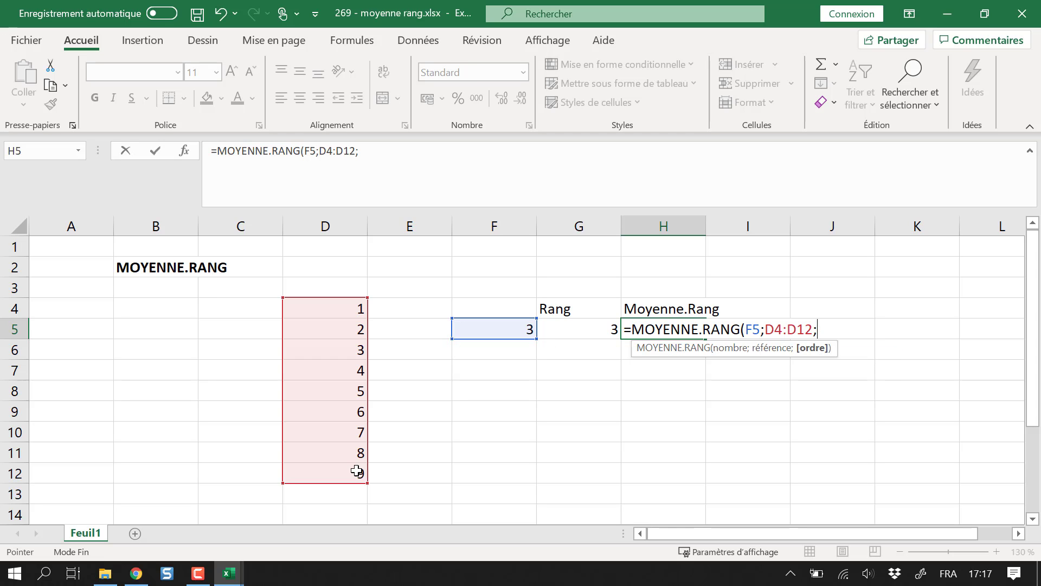
type("1")
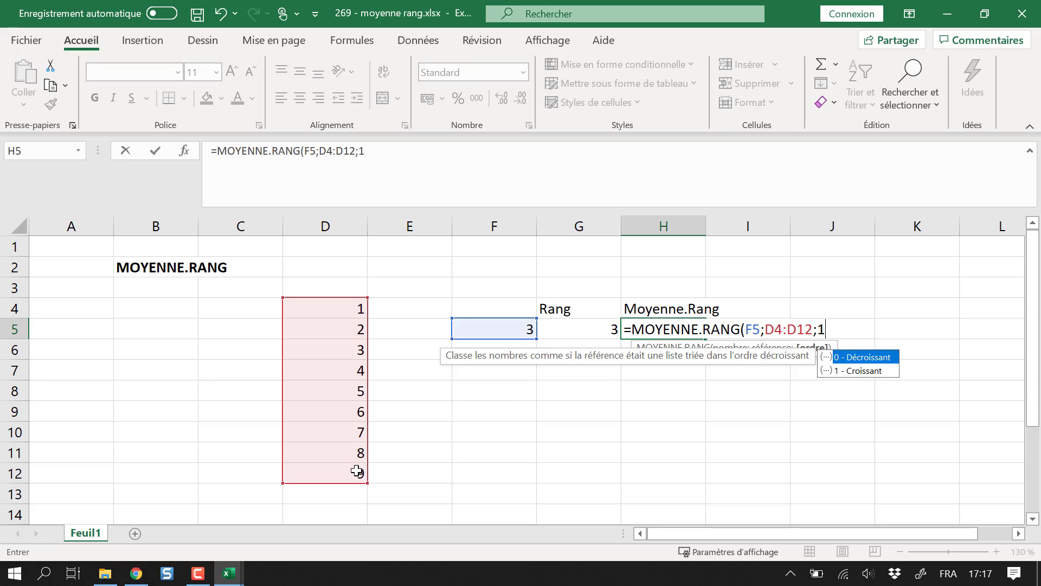
key("Down")
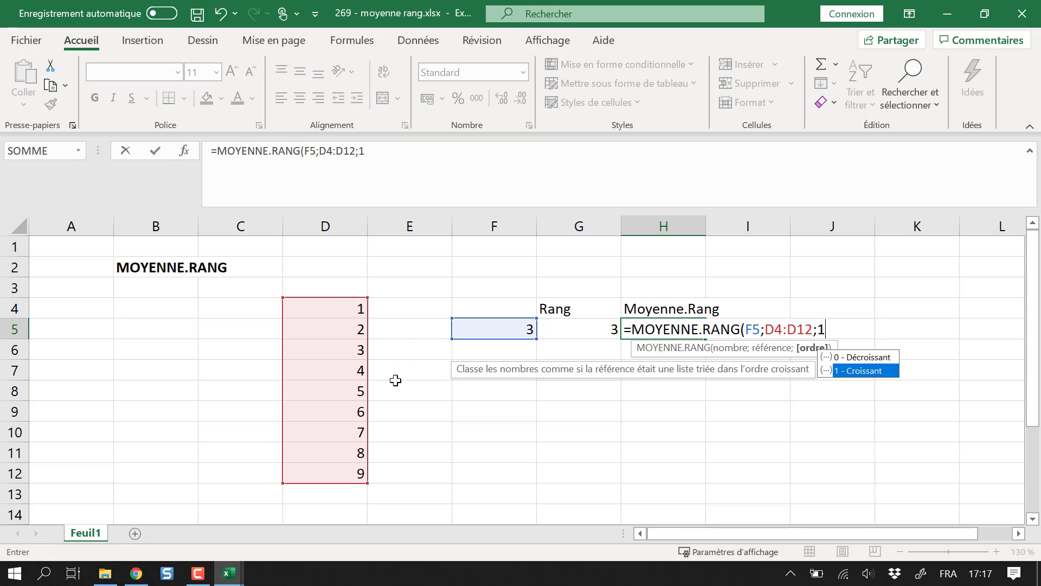
key("Return")
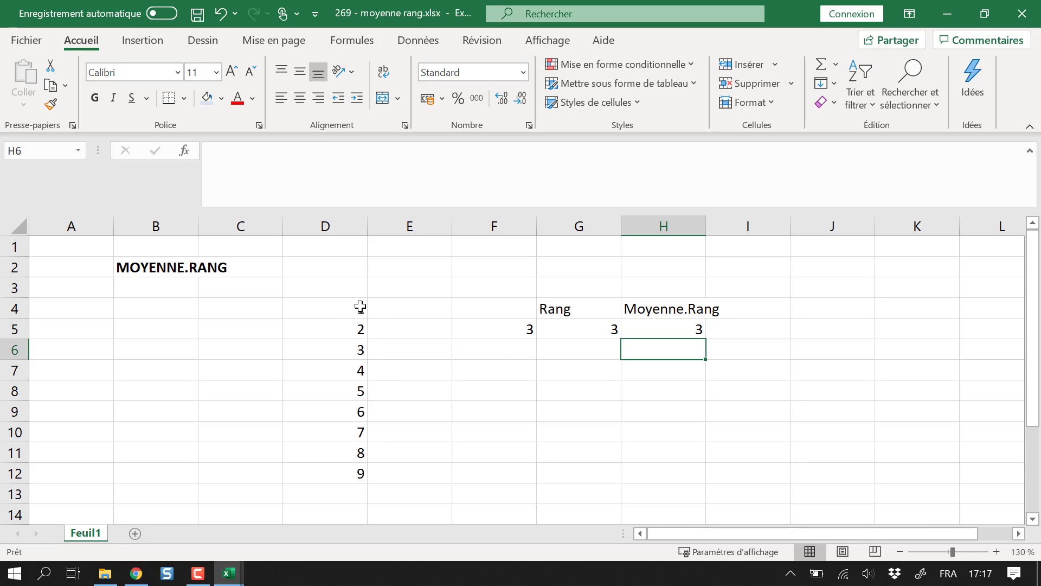
- Replace the value in cell D7 with 3 to create a duplicate in the number list
left_click(358, 331)
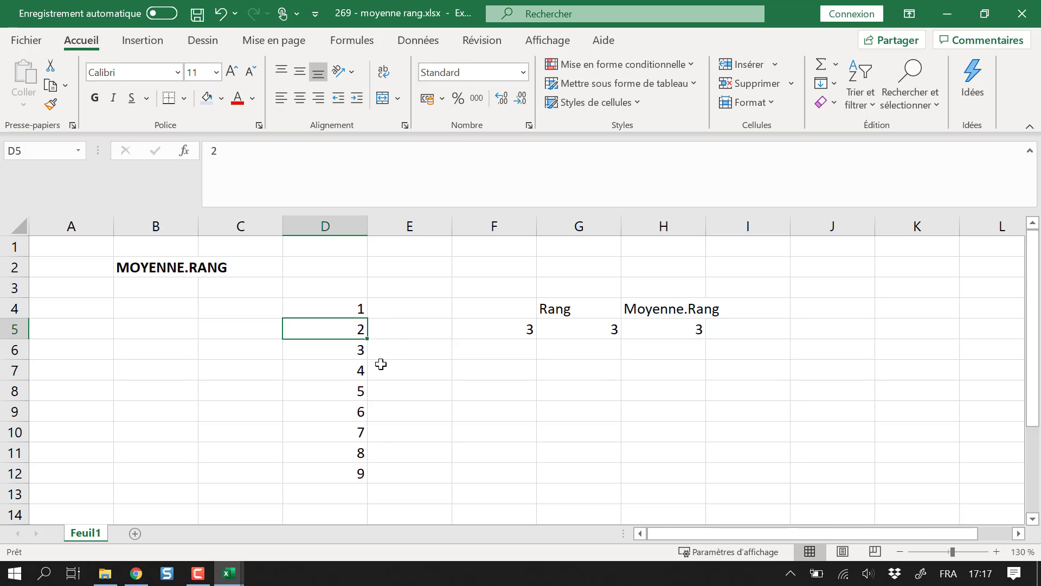
left_click(351, 369)
type("3")
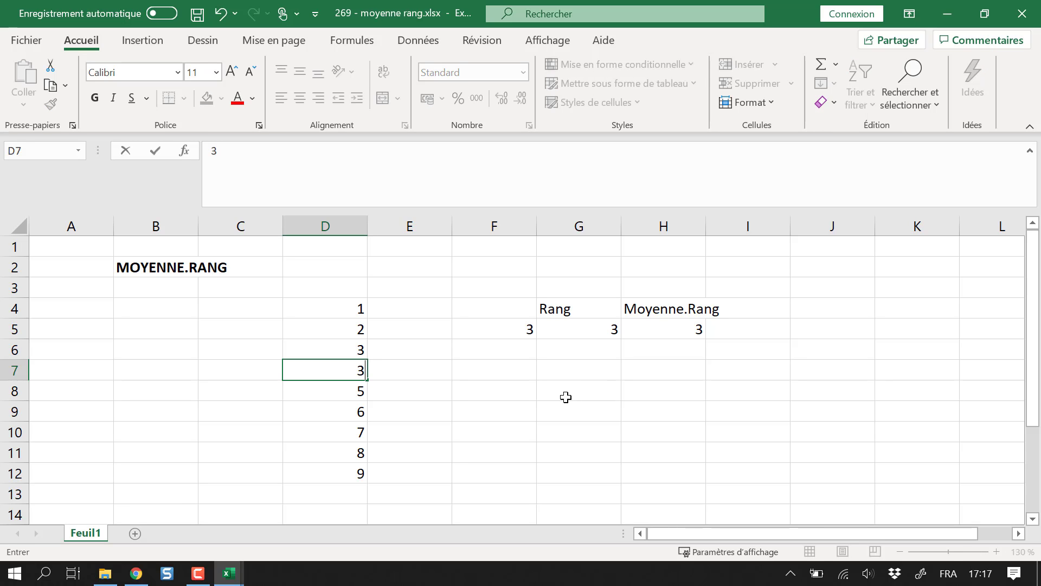
key("Return")
- Compare the RANG result in G5 and the MOYENNE.RANG result in H5 against the duplicate values in D6:D7
left_click(525, 333)
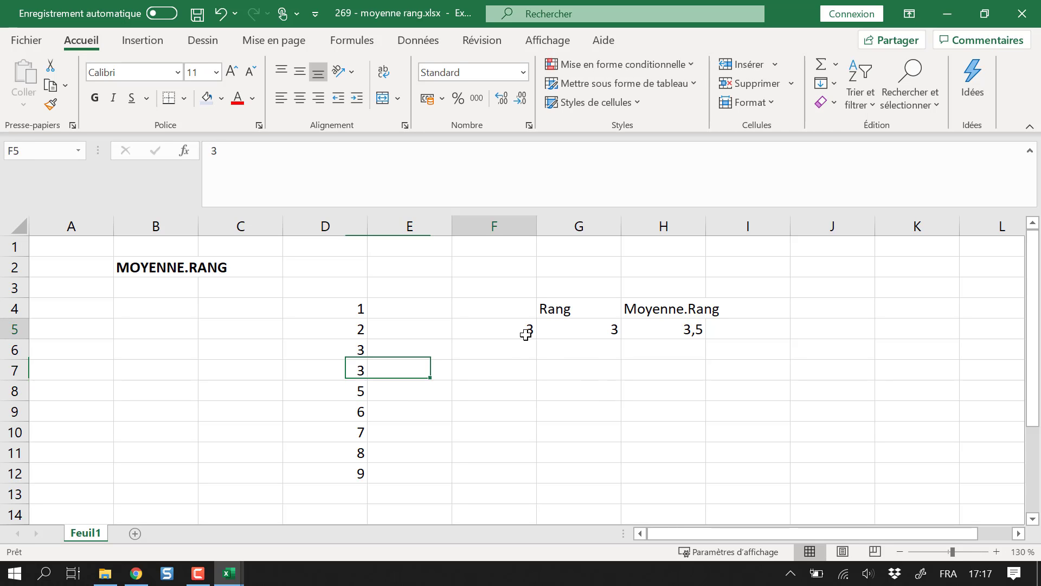
left_click(353, 307)
left_click_drag(353, 307, 353, 349)
left_click(353, 348)
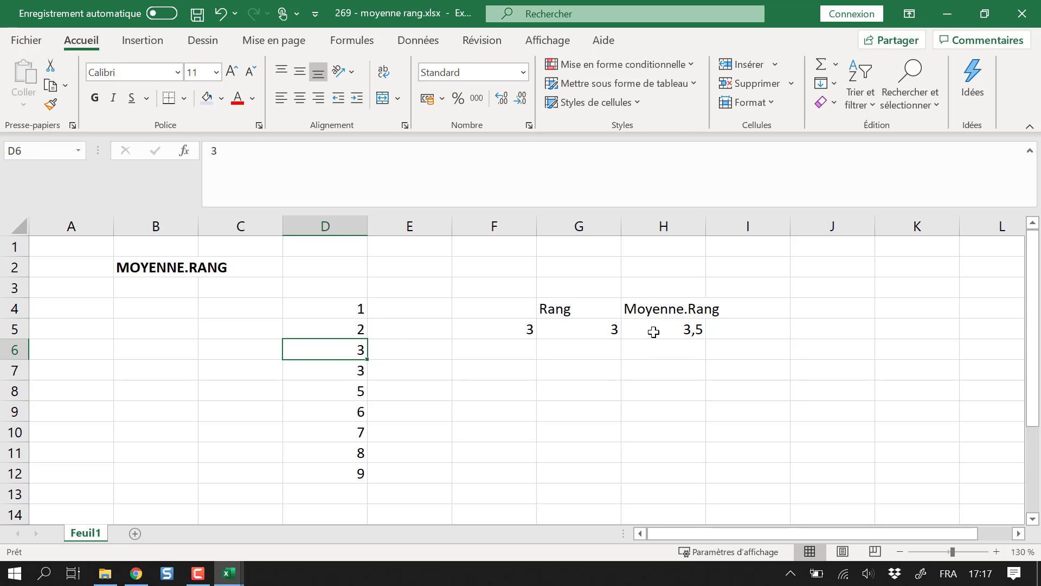
left_click(355, 368)
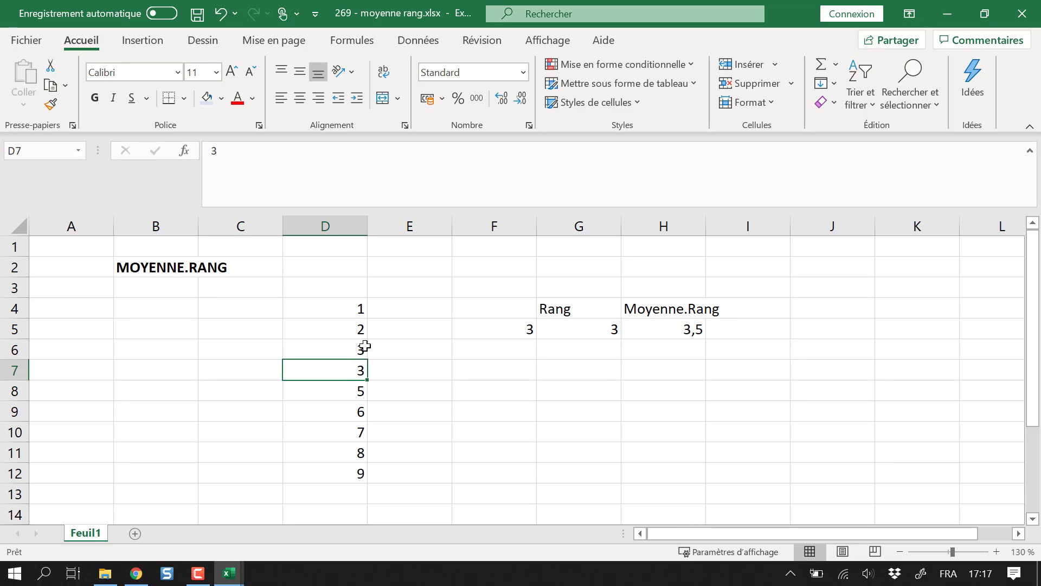
left_click(603, 328)
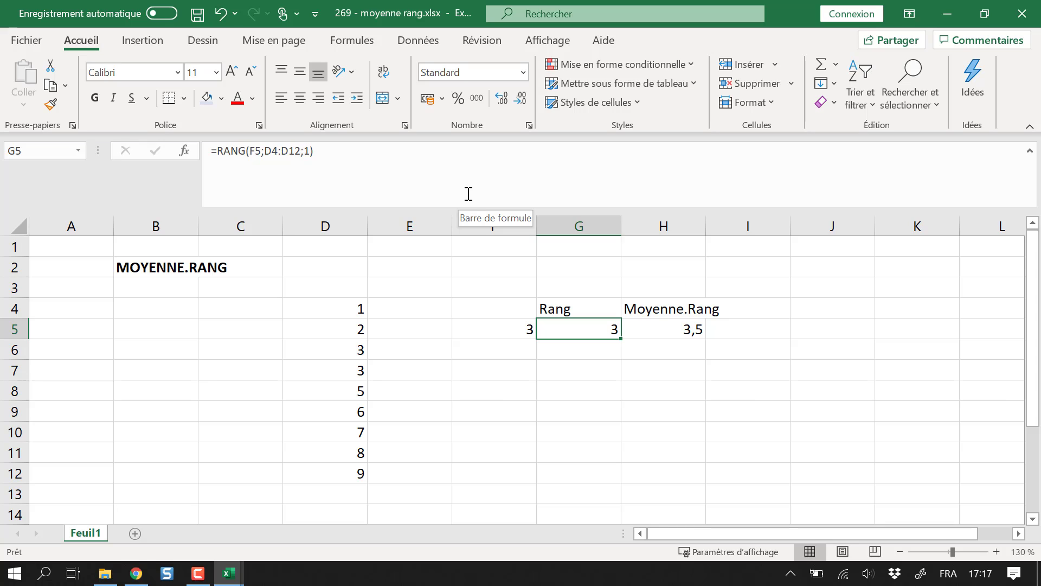
left_click(695, 333)
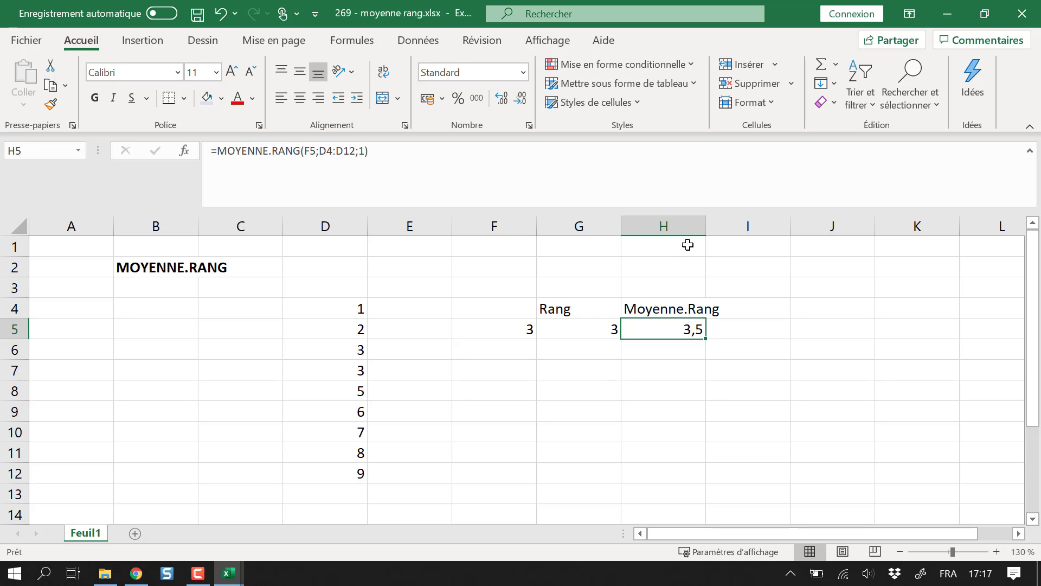
left_click(344, 355)
left_click_drag(345, 362, 343, 367)
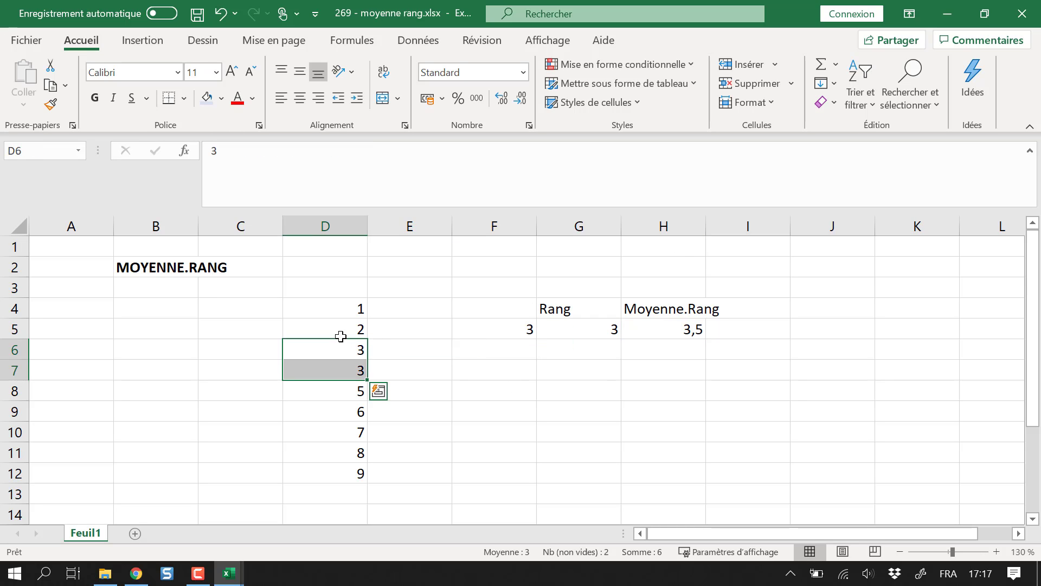
- Replace the value in cell D8 with 3 to add another duplicate to the list
left_click(354, 393)
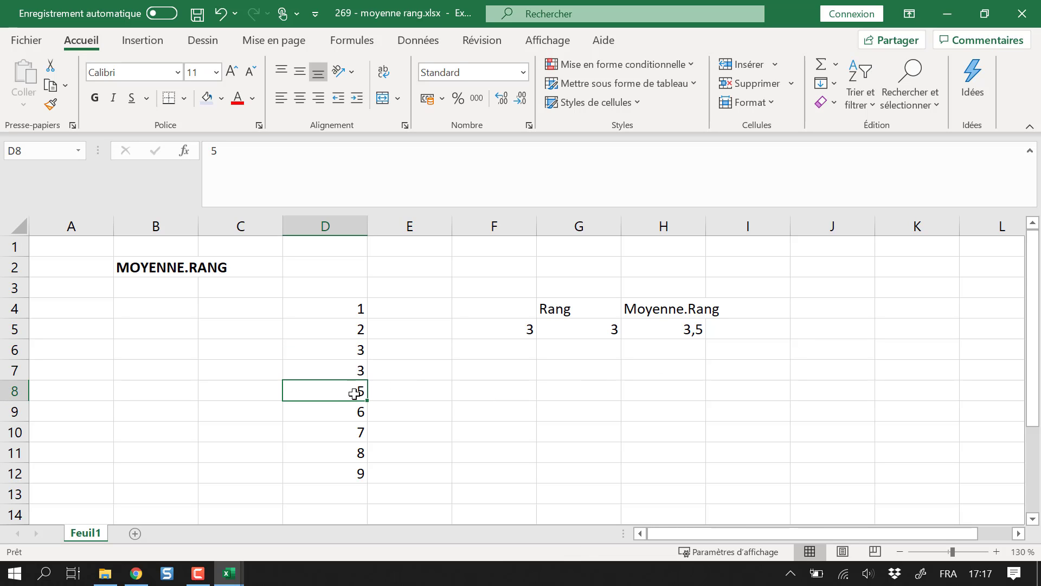
type("3")
key("Return")
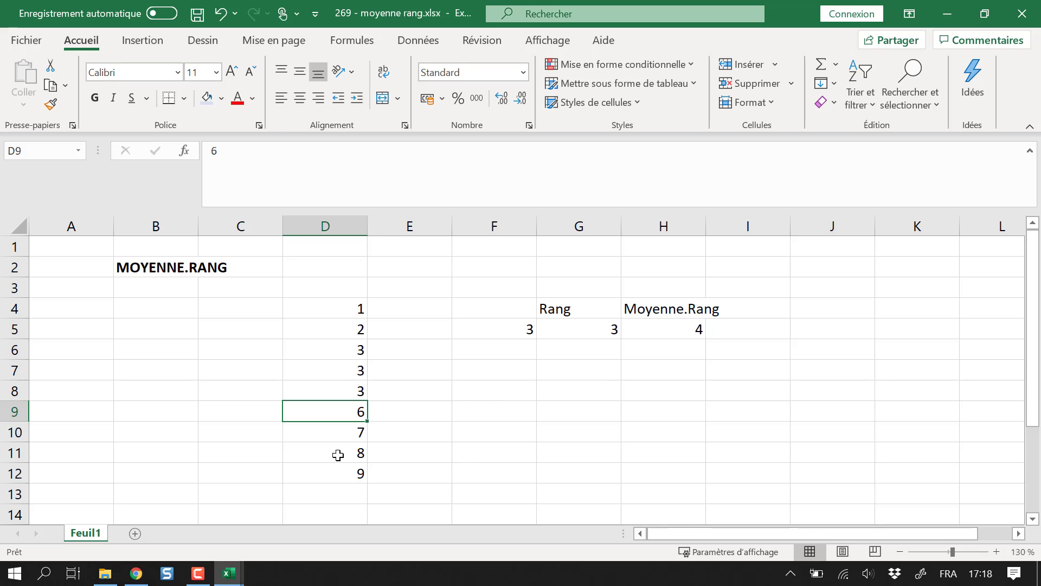
- Change the last number of the list, in cell D12, to 8
left_click(348, 472)
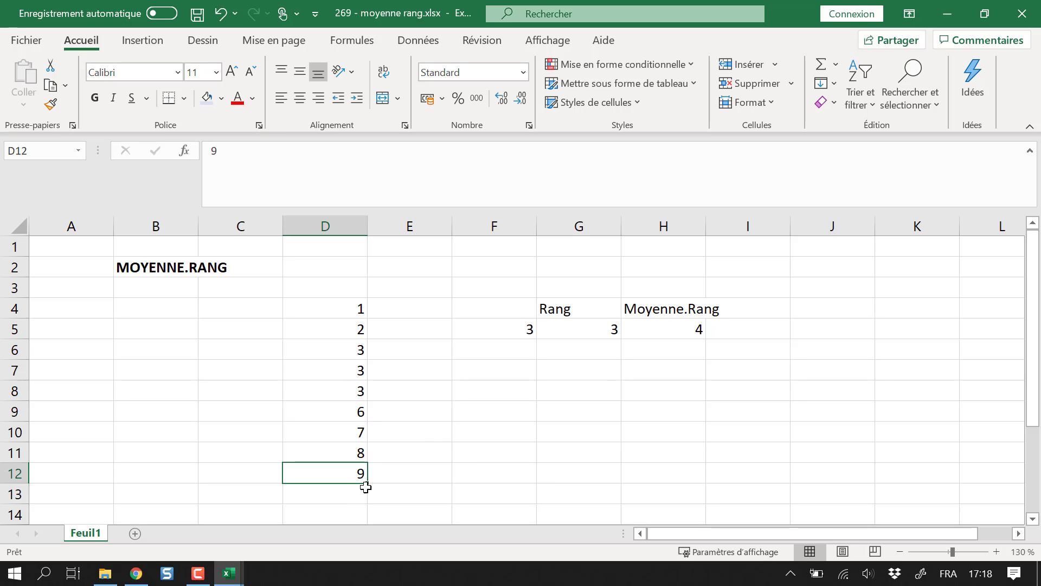
type("8")
key("Return")
- Set the number to rank in cell F5 to 8
key("Up")
key("Up")
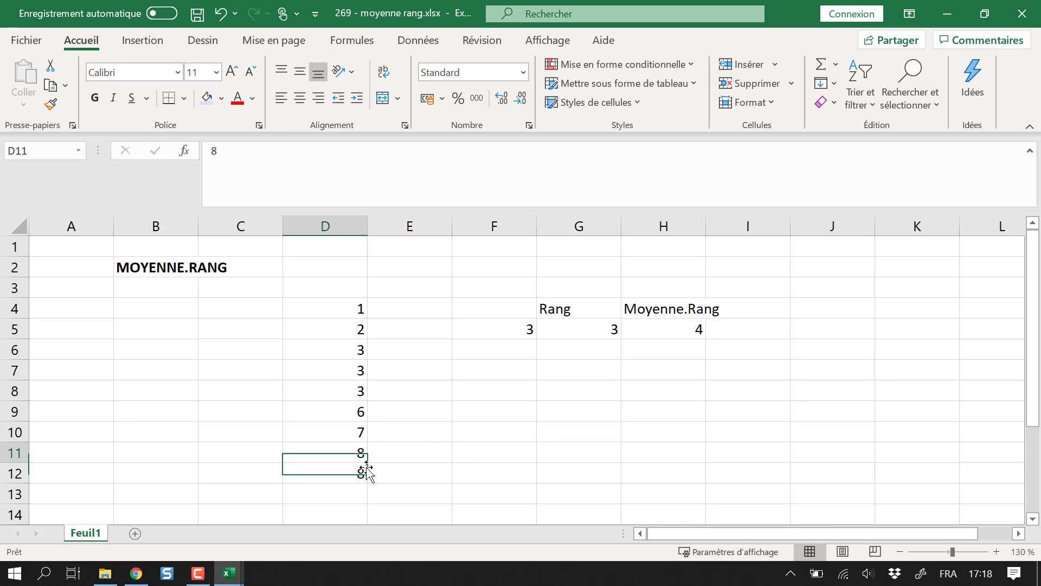
key("Up")
key("Up")
key("Up")
key("Up")
key("Right")
key("Right")
key("Up")
key("Up")
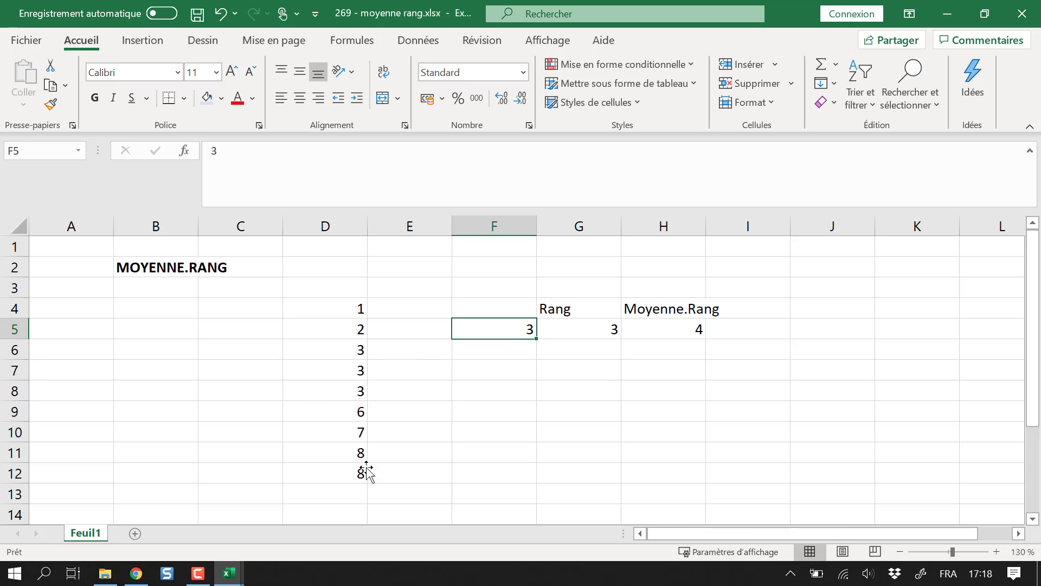
type("8")
key("Return")
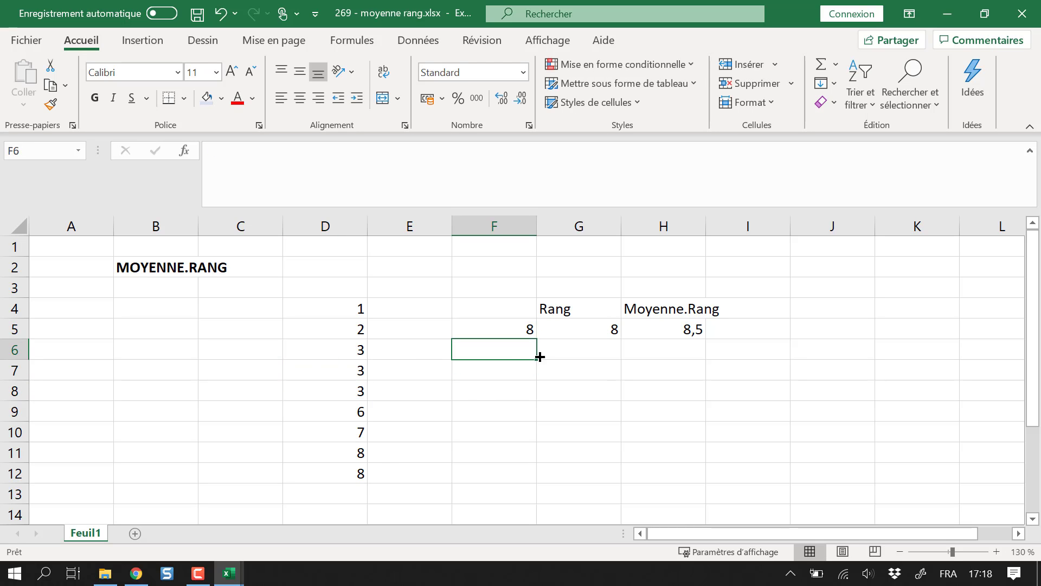
- Compare the rankings in G5 and H5 with the positions of the duplicate values in D11:D12
left_click(592, 335)
left_click_drag(349, 307, 353, 452)
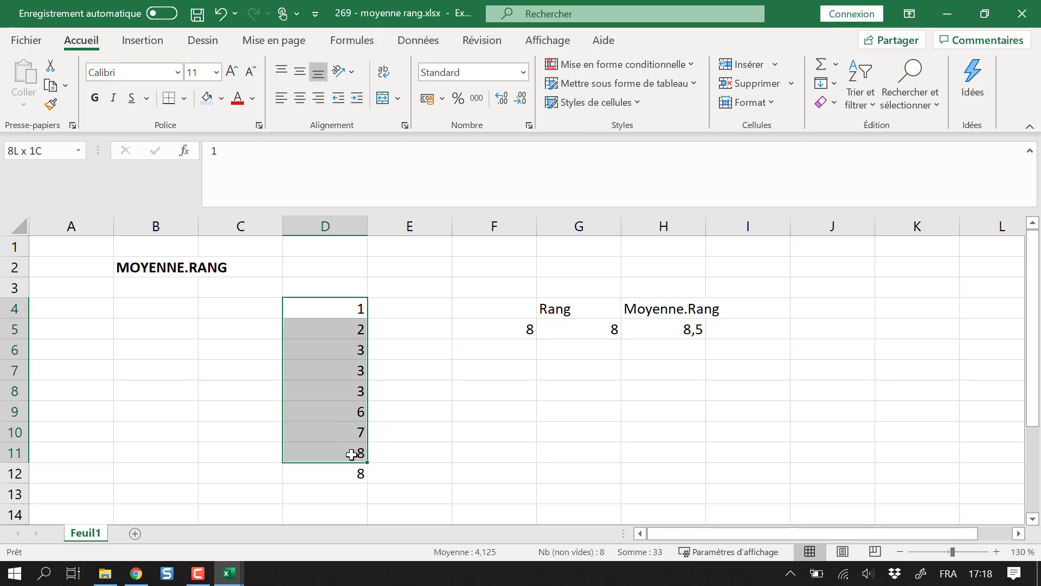
left_click(674, 330)
left_click(350, 461)
left_click_drag(350, 462, 348, 472)
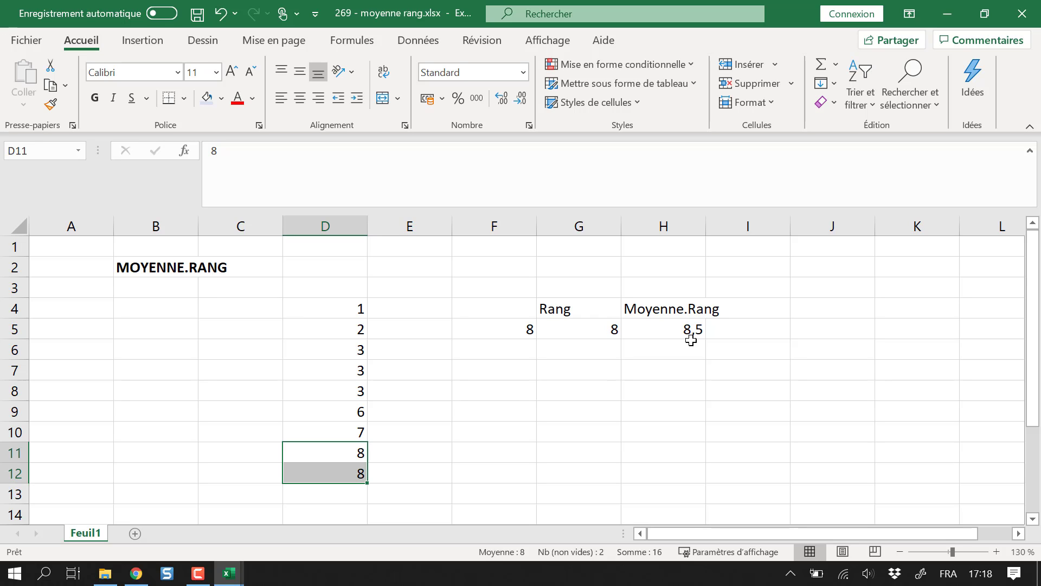
left_click(650, 429)
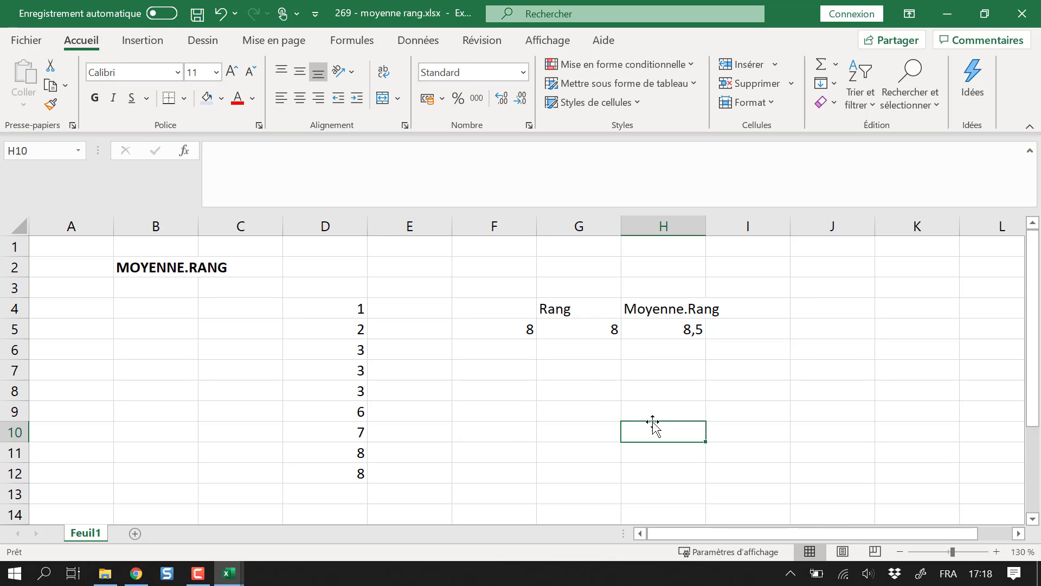